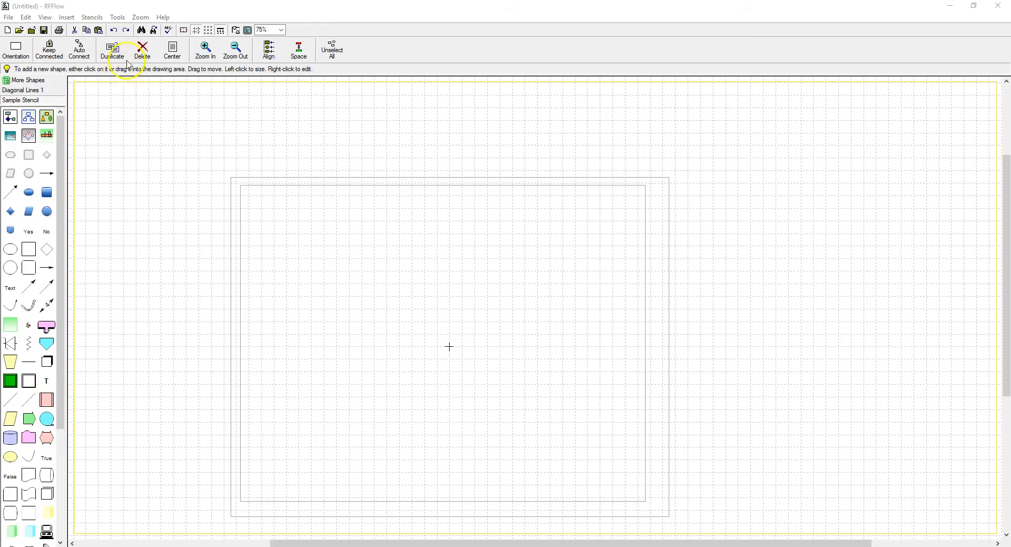
Step: Open the Auto Charts window for entering timeline data and maximize it
{"action": "left_click", "coordinate": [118, 18]}
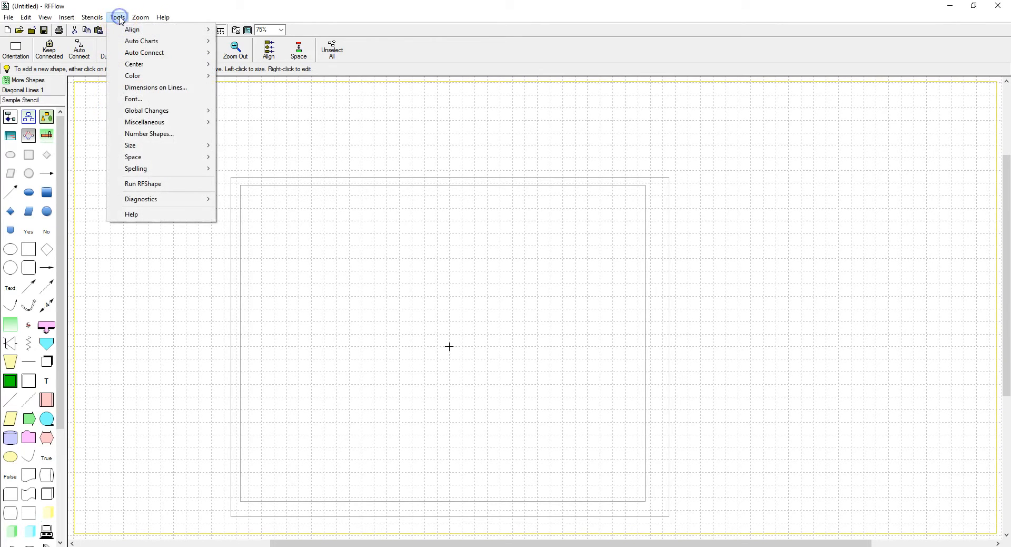
{"action": "mouse_move", "coordinate": [137, 45]}
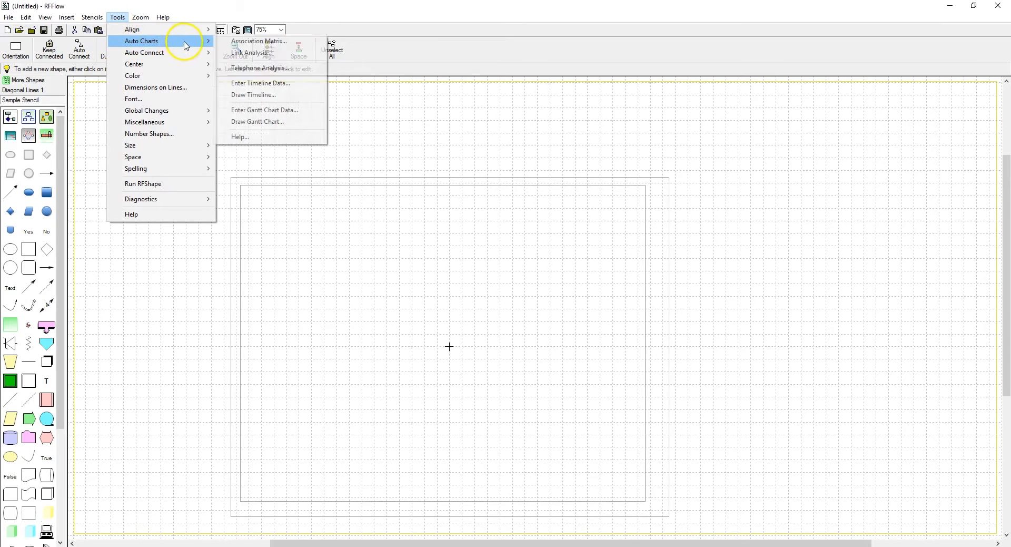
{"action": "left_click", "coordinate": [264, 85]}
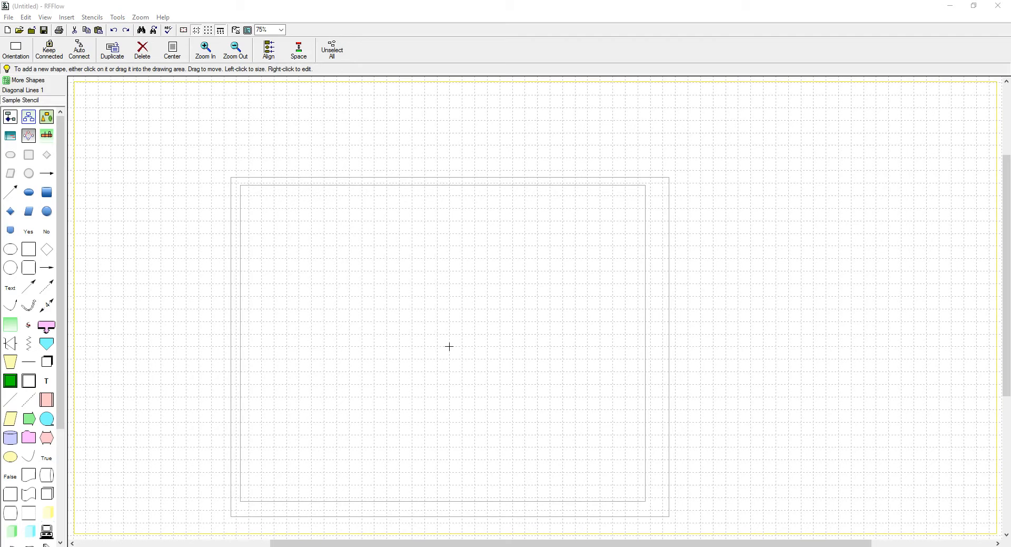
{"action": "left_click_drag", "start_coordinate": [316, 45], "coordinate": [337, 43]}
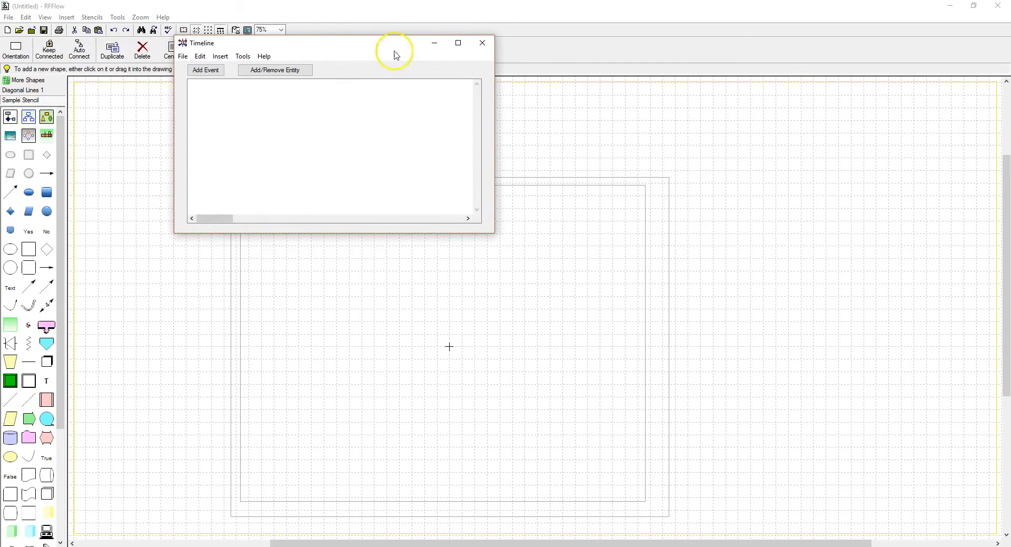
{"action": "left_click", "coordinate": [458, 43]}
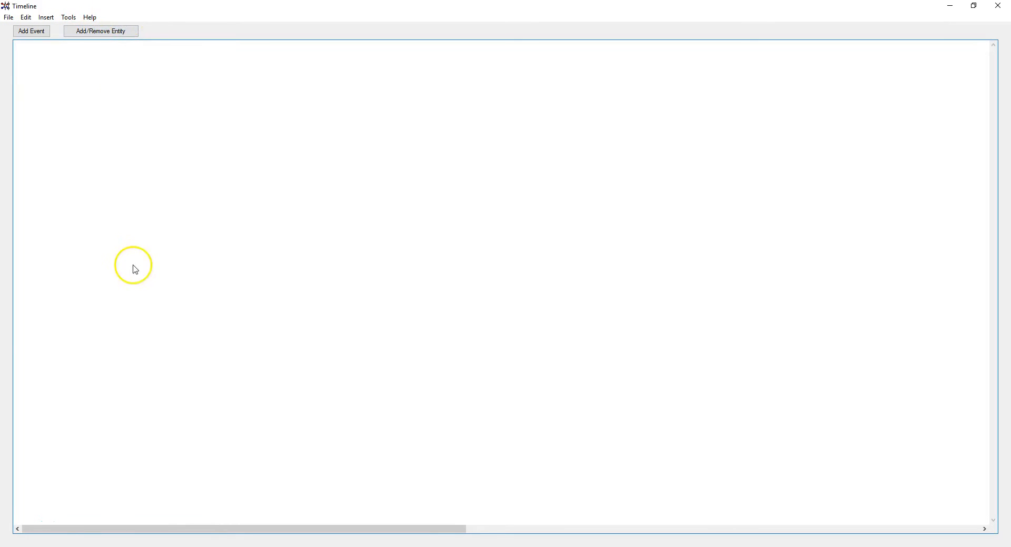
{"action": "left_click", "coordinate": [24, 526]}
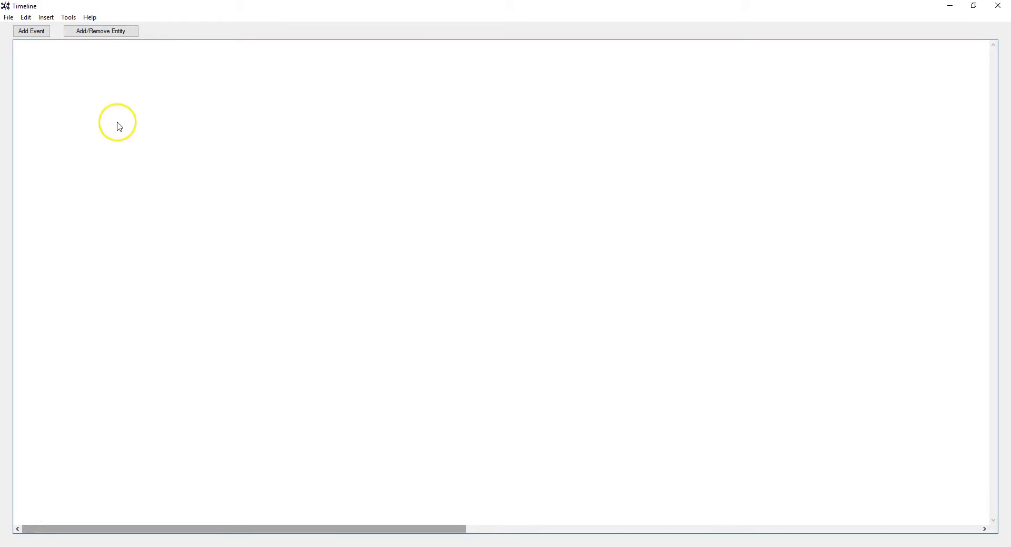
Step: Start a new timeline event and describe it as "Company acquired by BND Industries."
{"action": "left_click", "coordinate": [28, 32]}
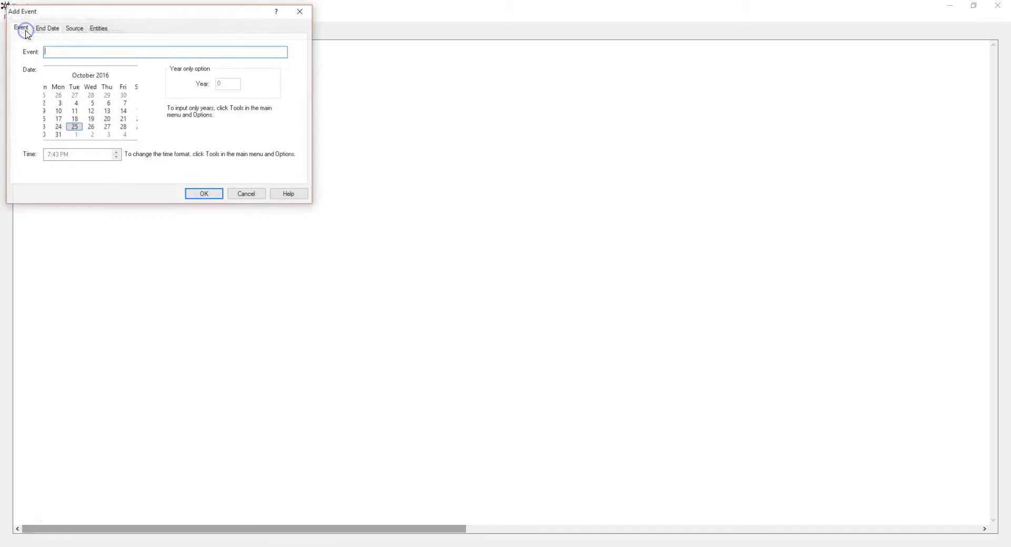
{"action": "left_click_drag", "start_coordinate": [144, 11], "coordinate": [353, 94]}
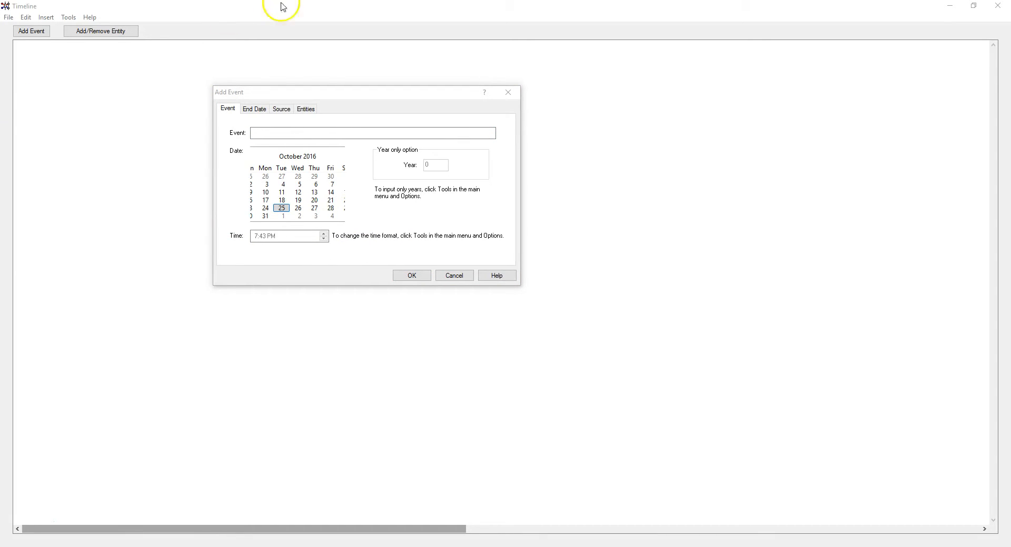
{"action": "left_click", "coordinate": [313, 134]}
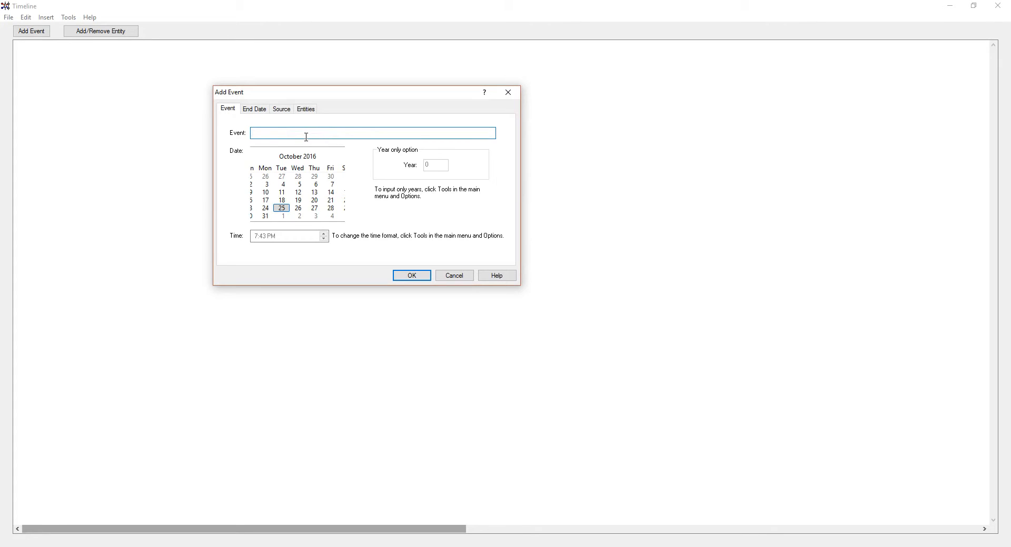
{"action": "type", "text": "Company acquired by BND Industries."}
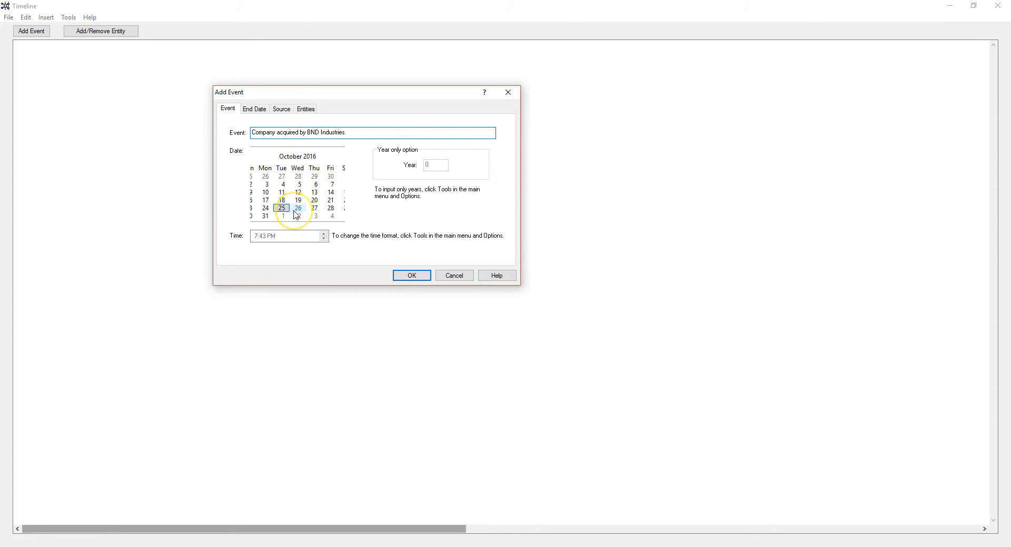
Step: Set the event's date to February 4, 2015
{"action": "left_click", "coordinate": [307, 161]}
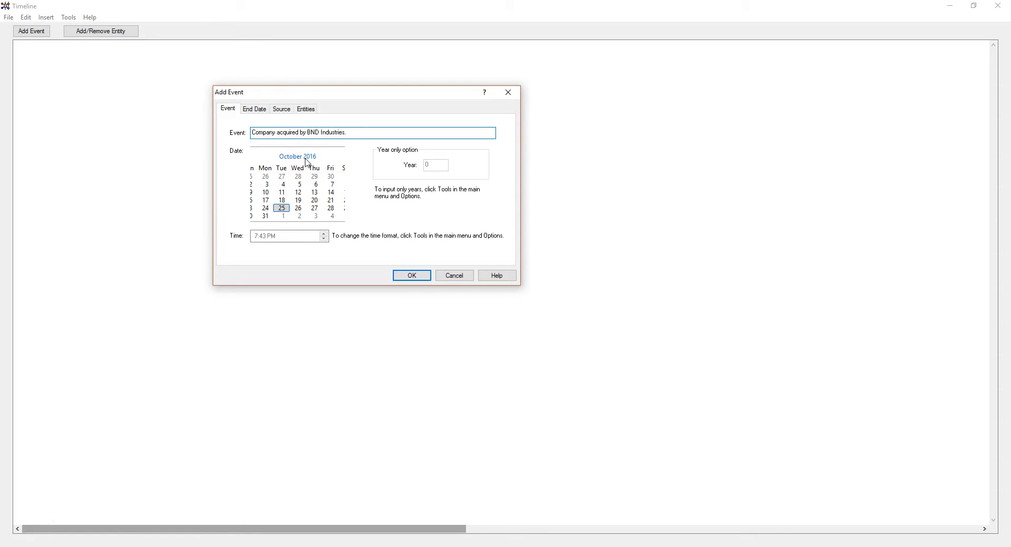
{"action": "left_click", "coordinate": [307, 159]}
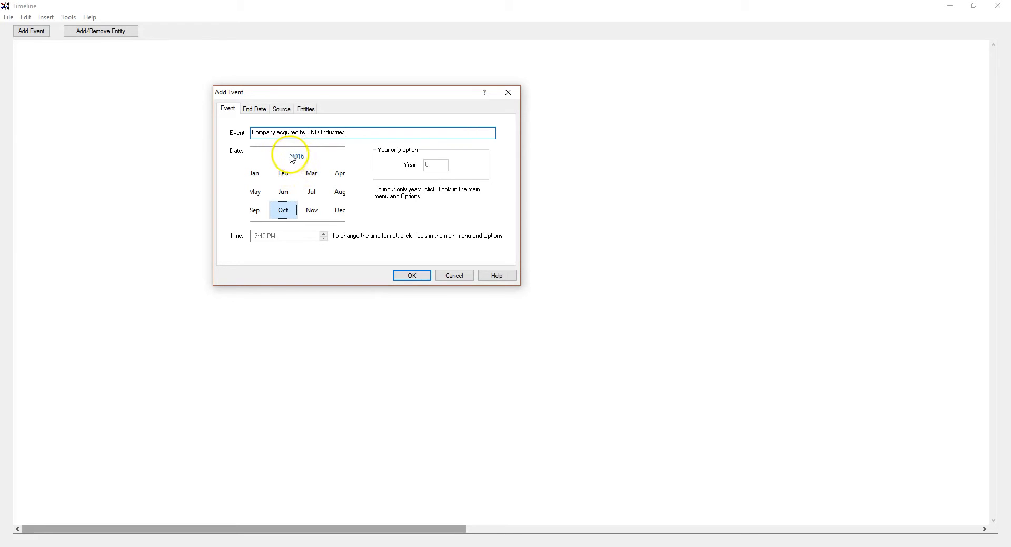
{"action": "left_click", "coordinate": [298, 157]}
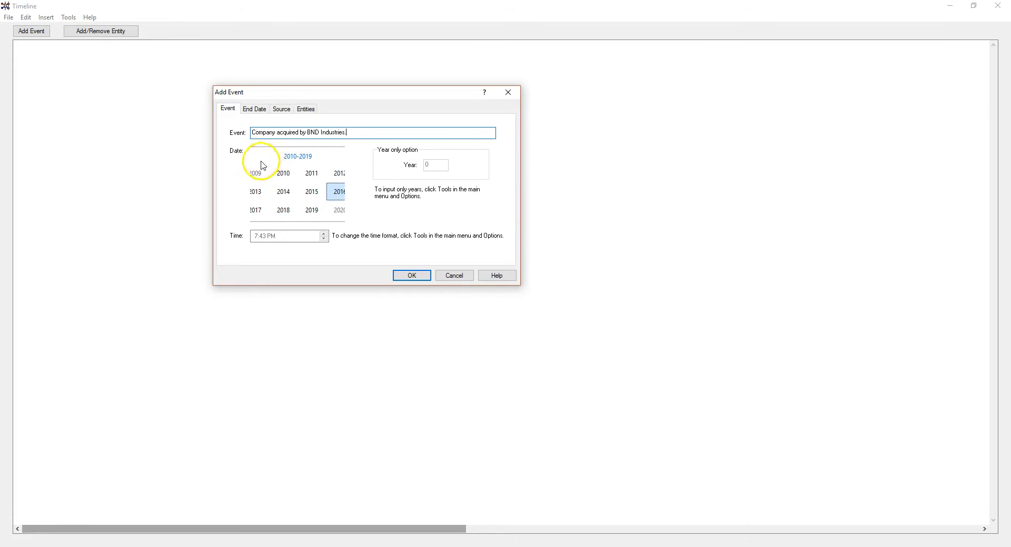
{"action": "left_click", "coordinate": [312, 191]}
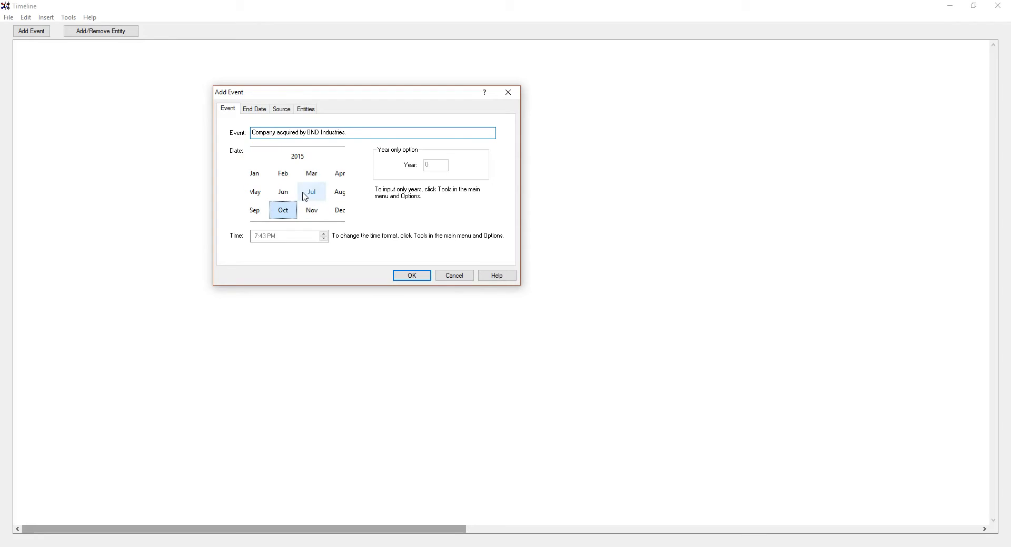
{"action": "left_click", "coordinate": [283, 175]}
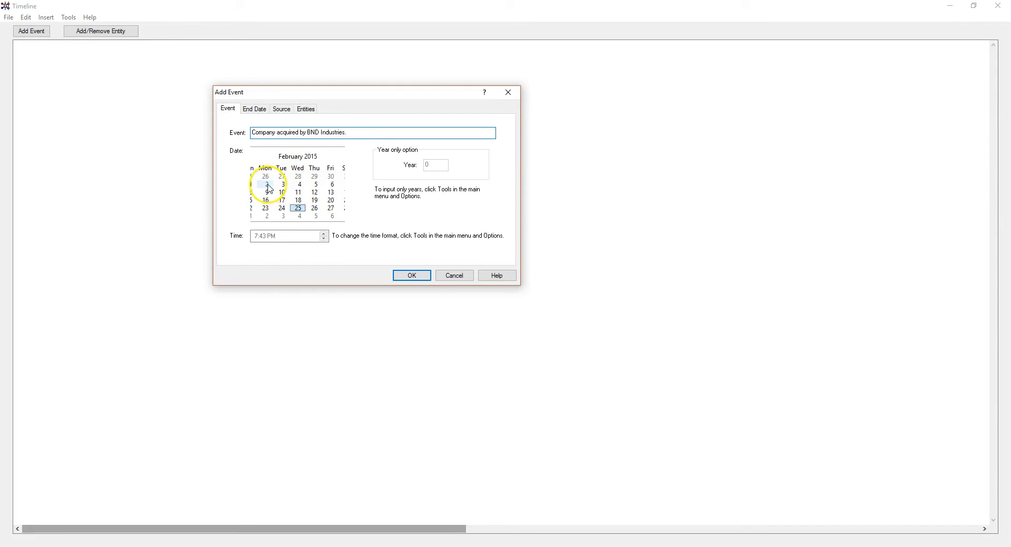
{"action": "left_click", "coordinate": [299, 186]}
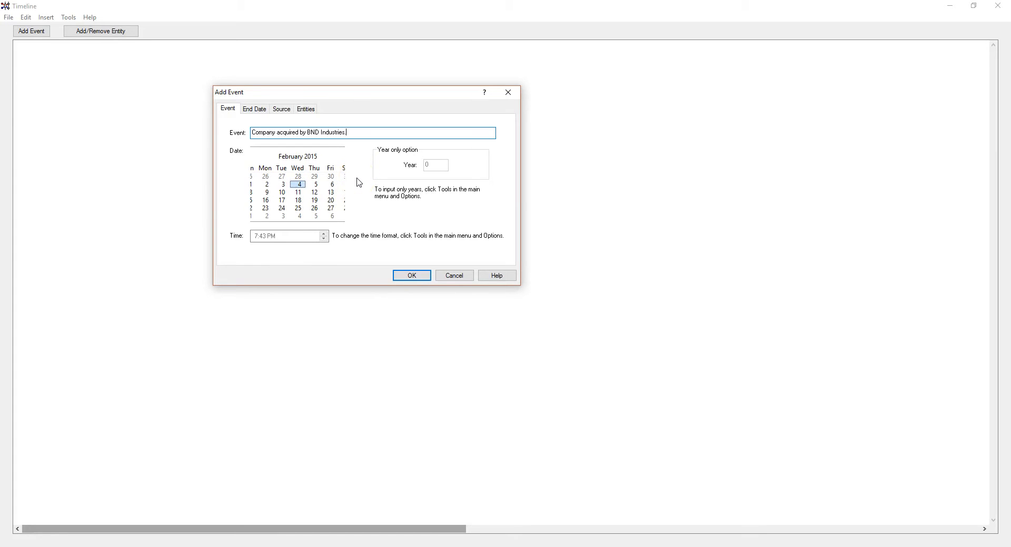
Step: Leave the end date out, enter "Dun and Bradstreet Financial Crimes" as the event's source, and add the event to the timeline
{"action": "left_click", "coordinate": [257, 113]}
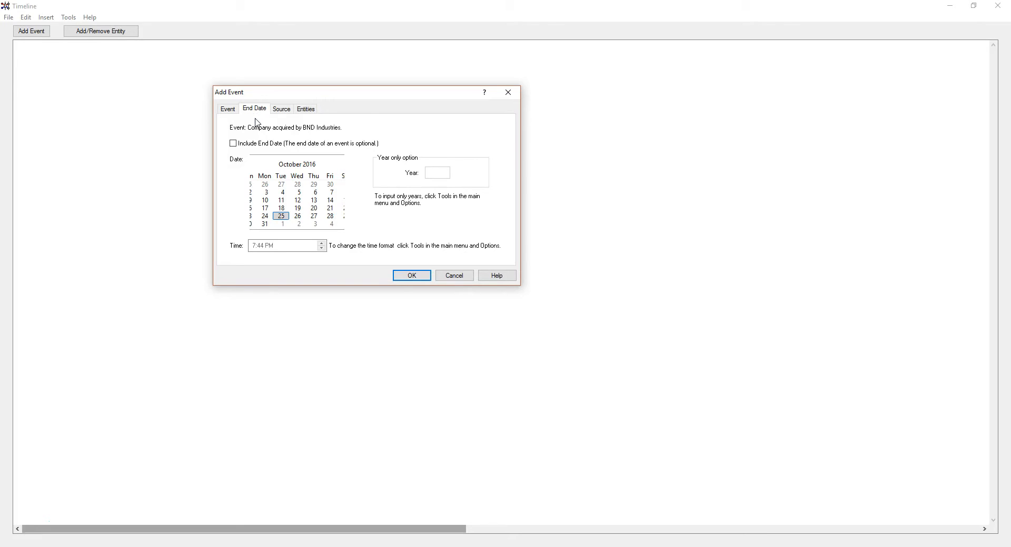
{"action": "left_click", "coordinate": [282, 109]}
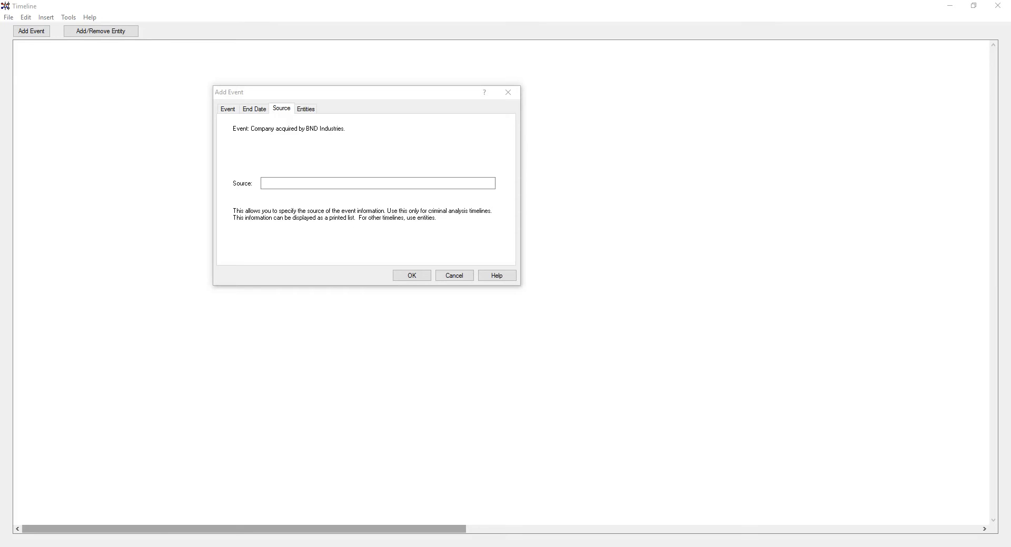
{"action": "left_click", "coordinate": [309, 183]}
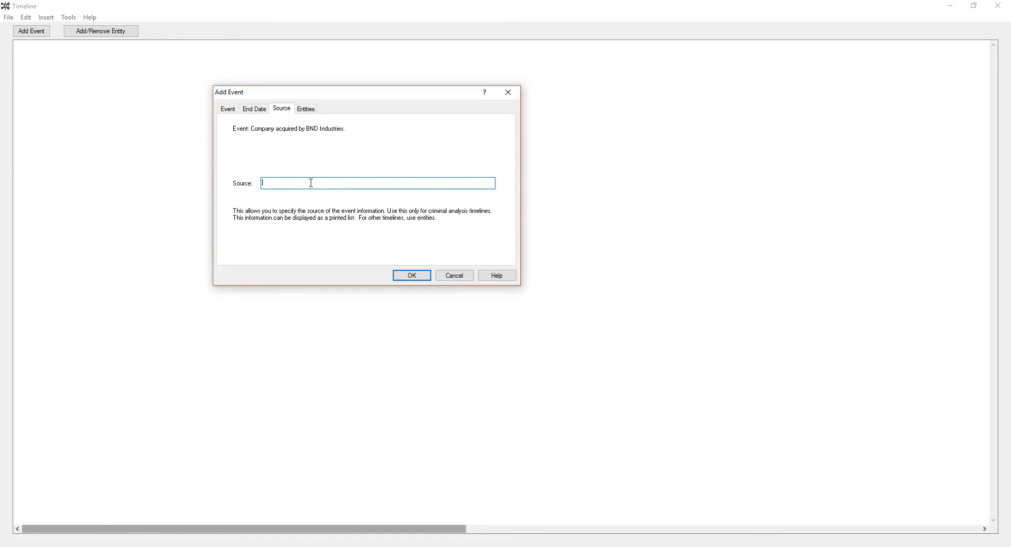
{"action": "type", "text": "Dun and Bradstreet Financial Crimes"}
{"action": "left_click", "coordinate": [312, 111]}
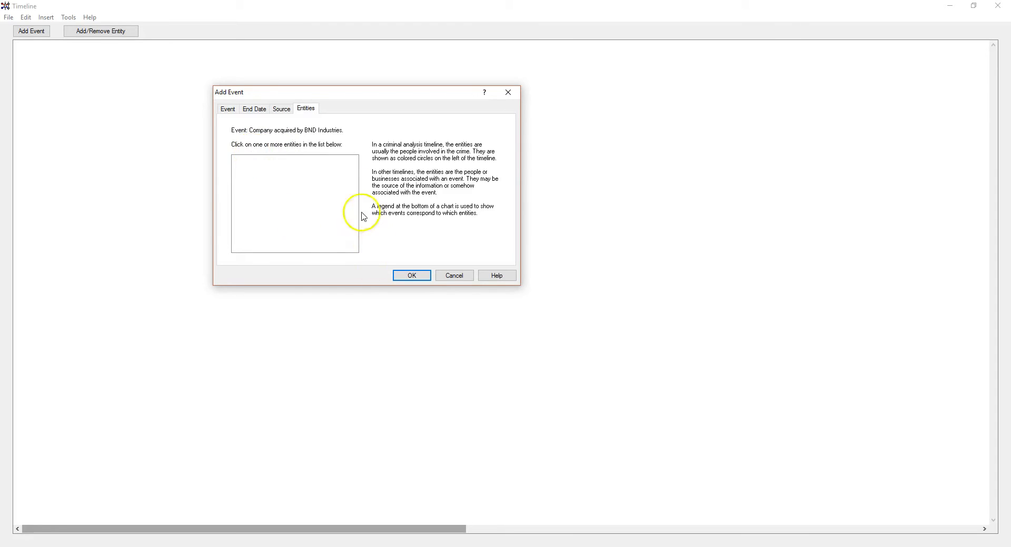
{"action": "left_click", "coordinate": [228, 109]}
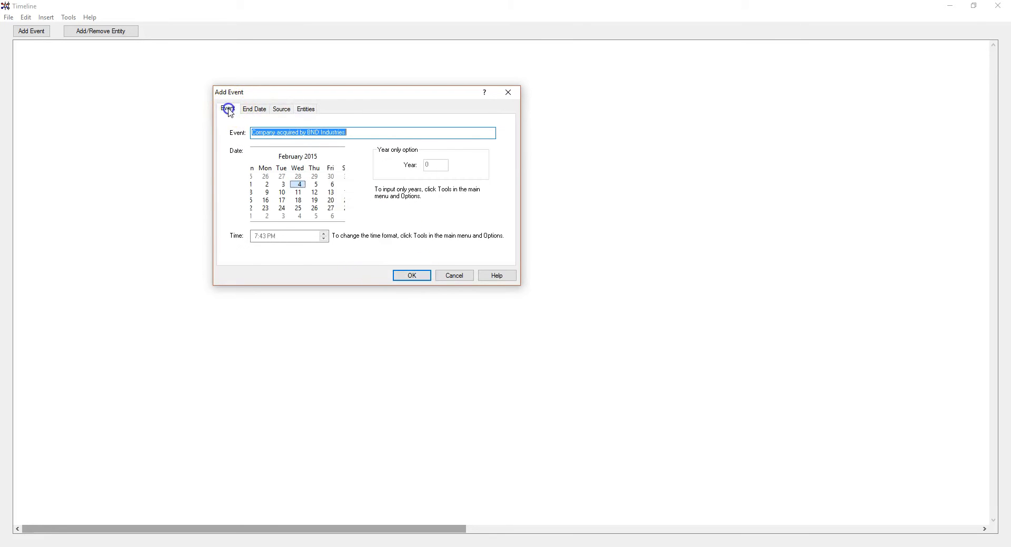
{"action": "left_click", "coordinate": [414, 275]}
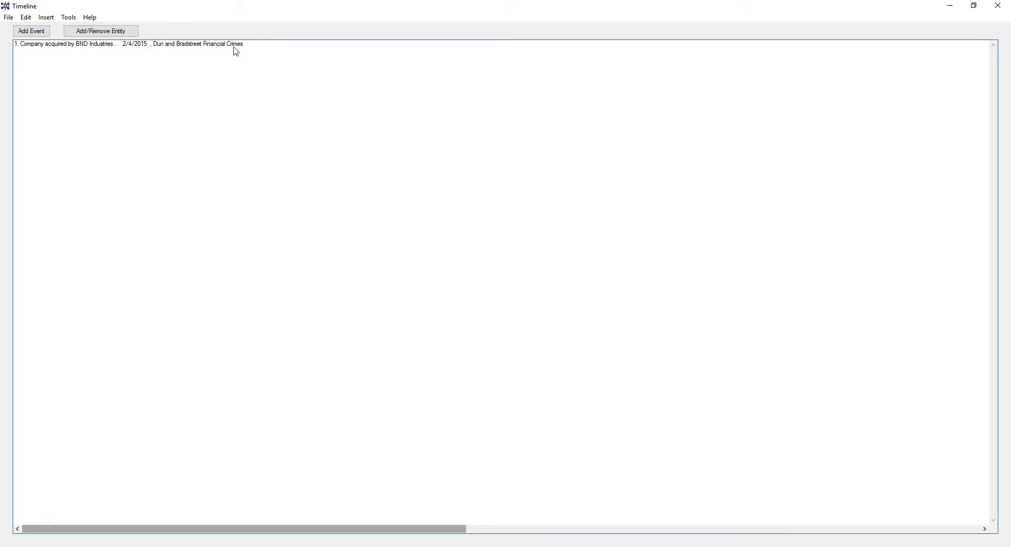
Step: Add "Dun and Bradstreet Financial Crimes" as a new entity of the timeline
{"action": "left_click", "coordinate": [103, 32]}
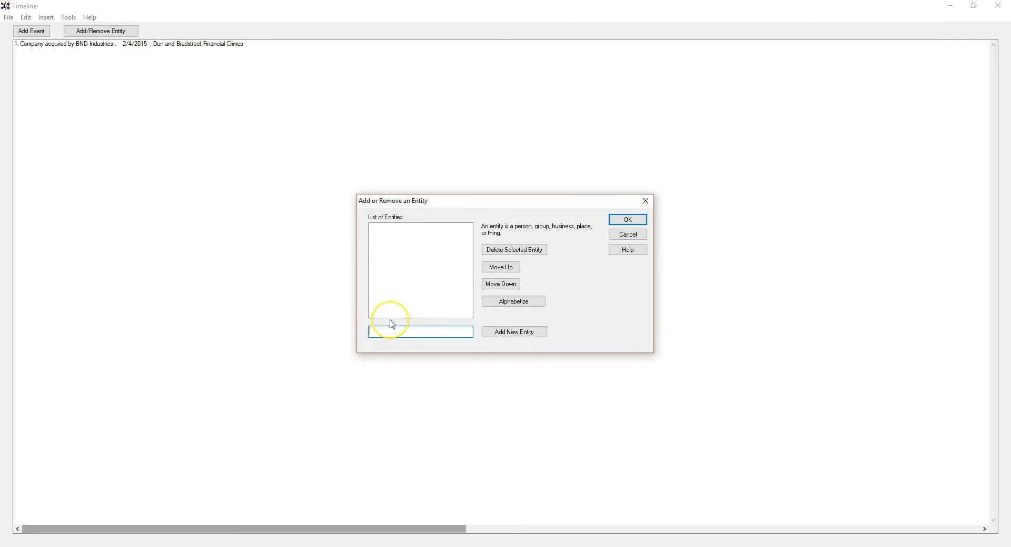
{"action": "type", "text": "Dun and Bradstreet Financial Crimes"}
{"action": "left_click", "coordinate": [504, 332]}
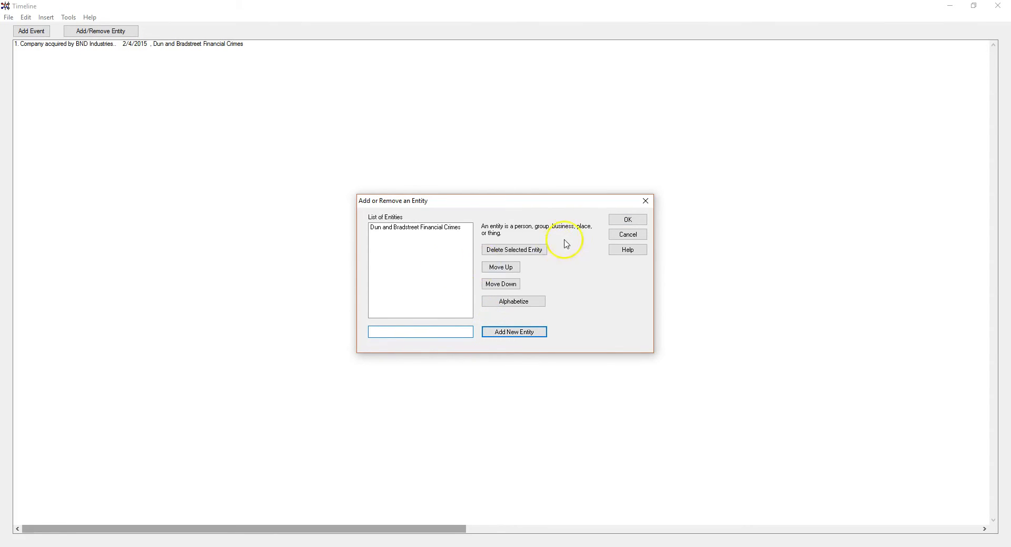
{"action": "left_click", "coordinate": [628, 220]}
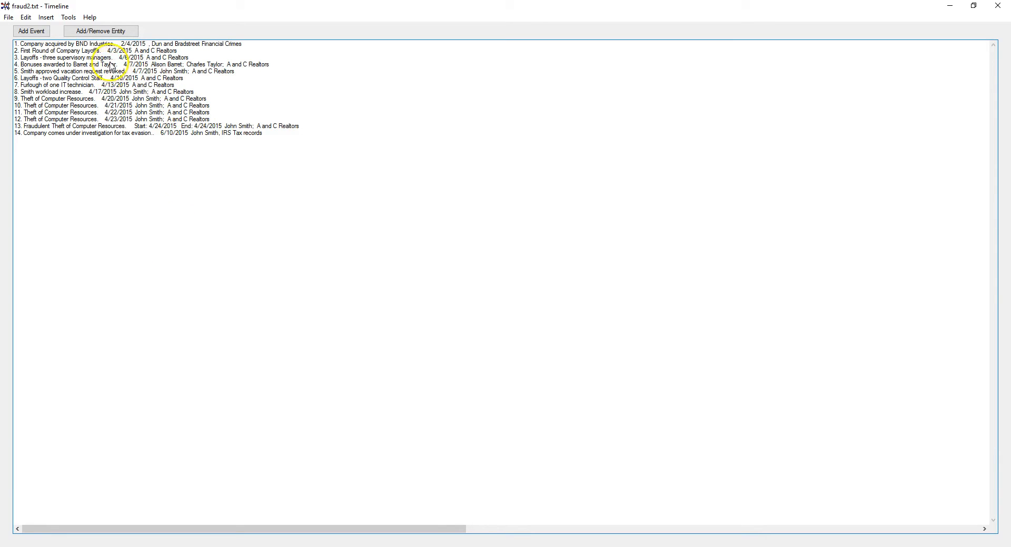
Step: Review the list of entities in the fraud2.txt timeline and leave it without making changes
{"action": "left_click", "coordinate": [104, 32]}
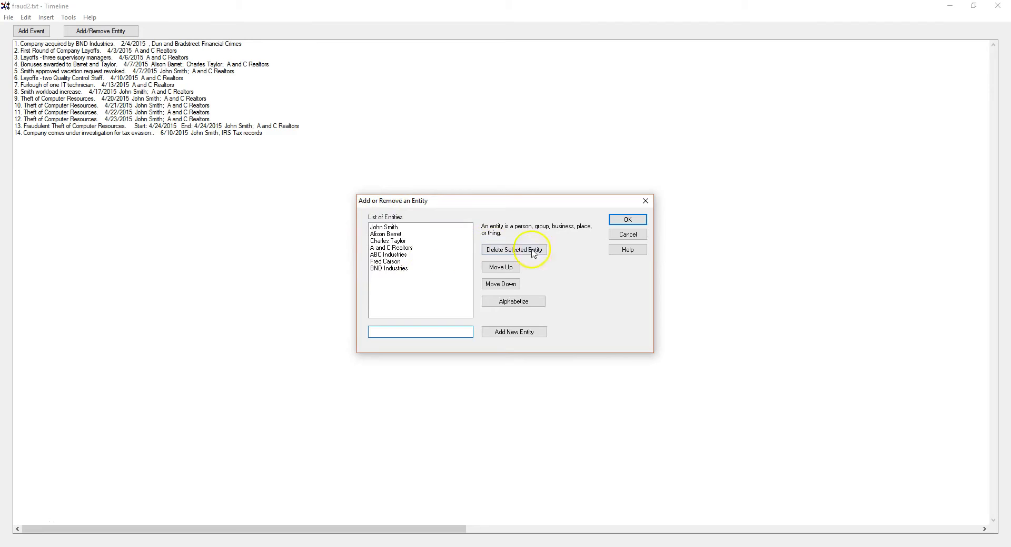
{"action": "left_click", "coordinate": [634, 235]}
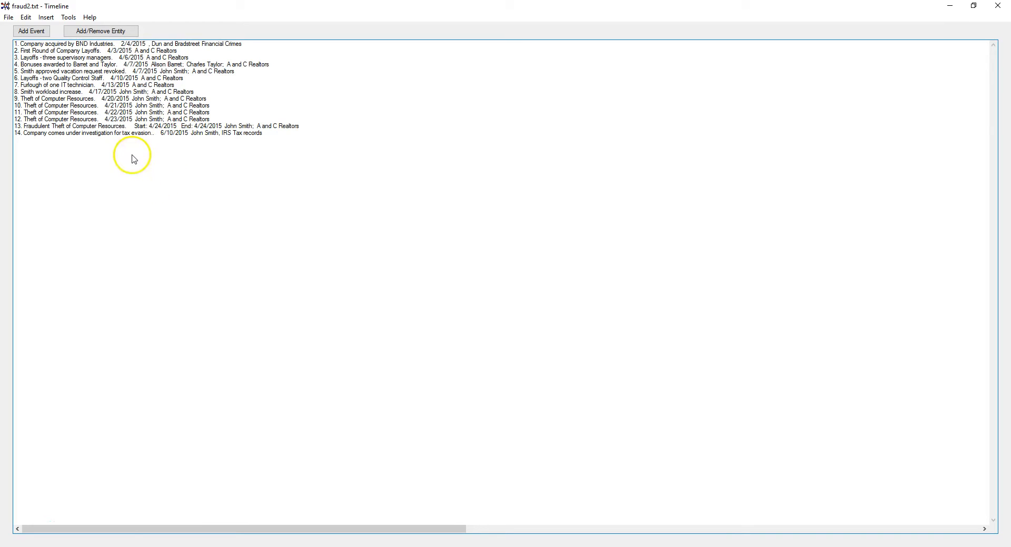
Step: Title the timeline "Fraudulent Practices Investigation" with agency DC Sheriff's Office, the case number, the case analyst's name and date 4 Feb 2015
{"action": "left_click", "coordinate": [69, 19]}
{"action": "left_click", "coordinate": [83, 28]}
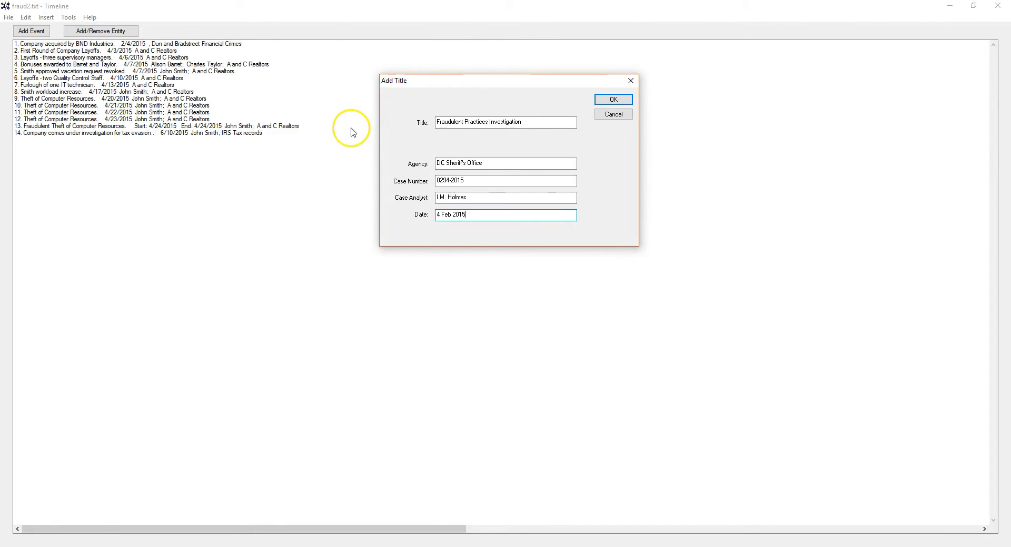
{"action": "left_click", "coordinate": [611, 101]}
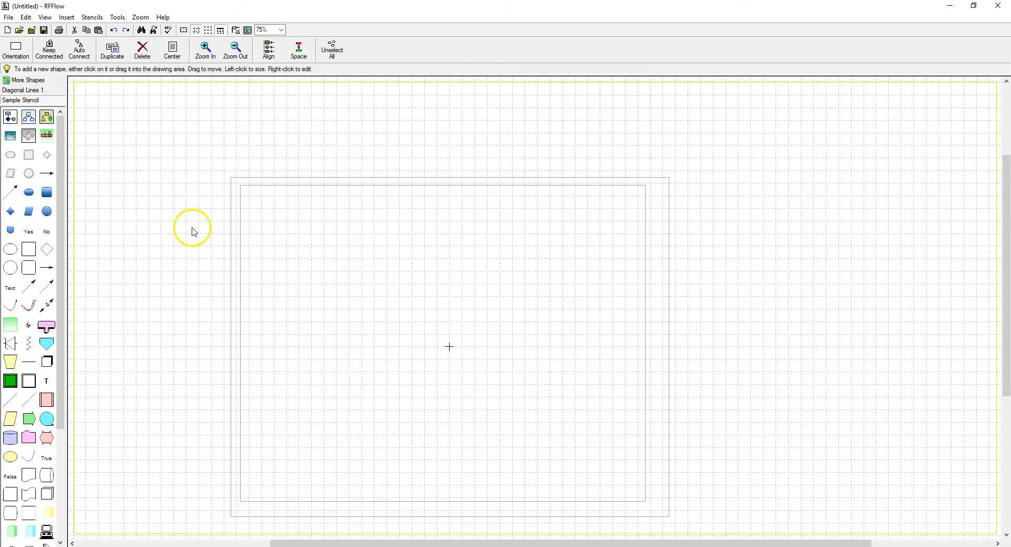
Step: Start drawing an automatic timeline chart from the saved data file fraud2.txt in Documents
{"action": "left_click", "coordinate": [118, 18]}
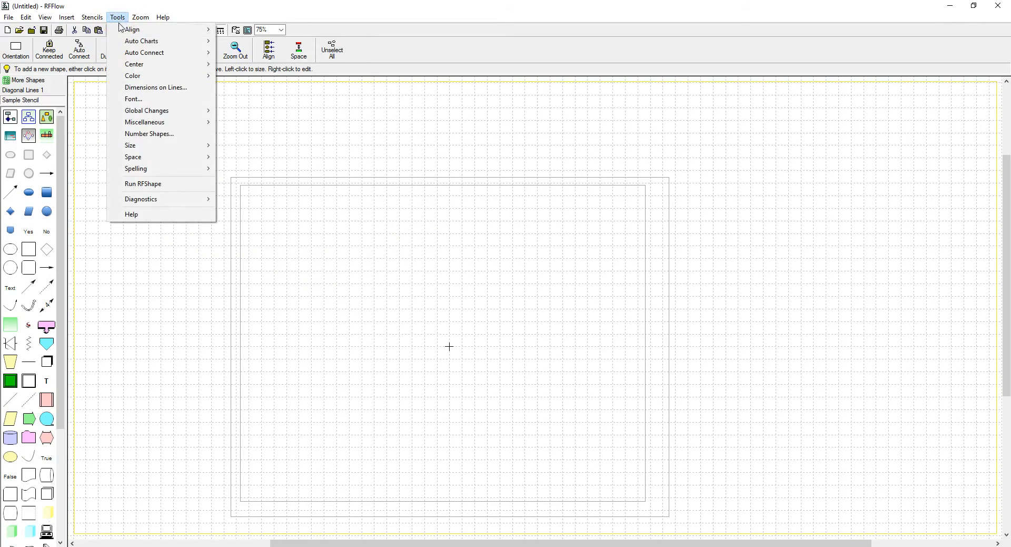
{"action": "left_click", "coordinate": [199, 47]}
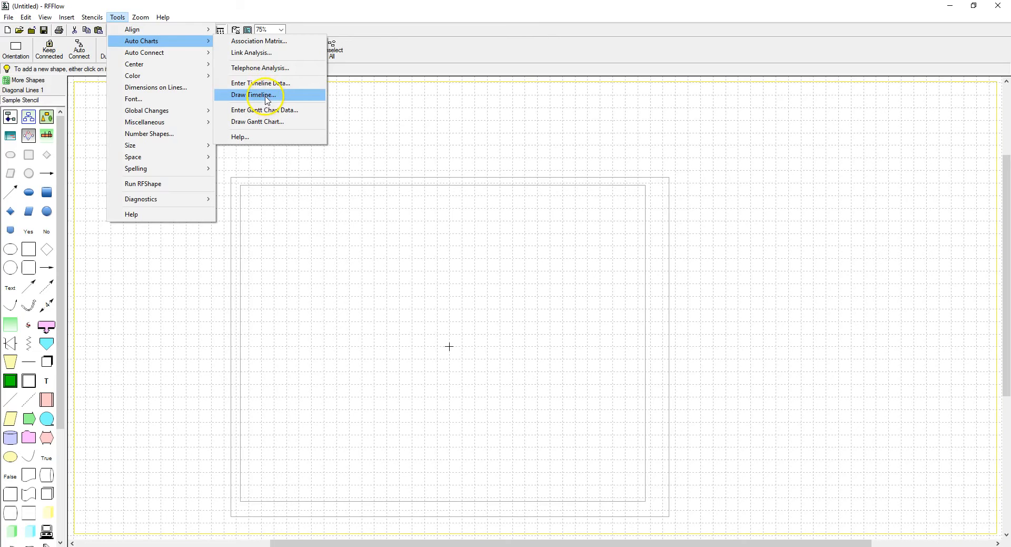
{"action": "left_click", "coordinate": [266, 96]}
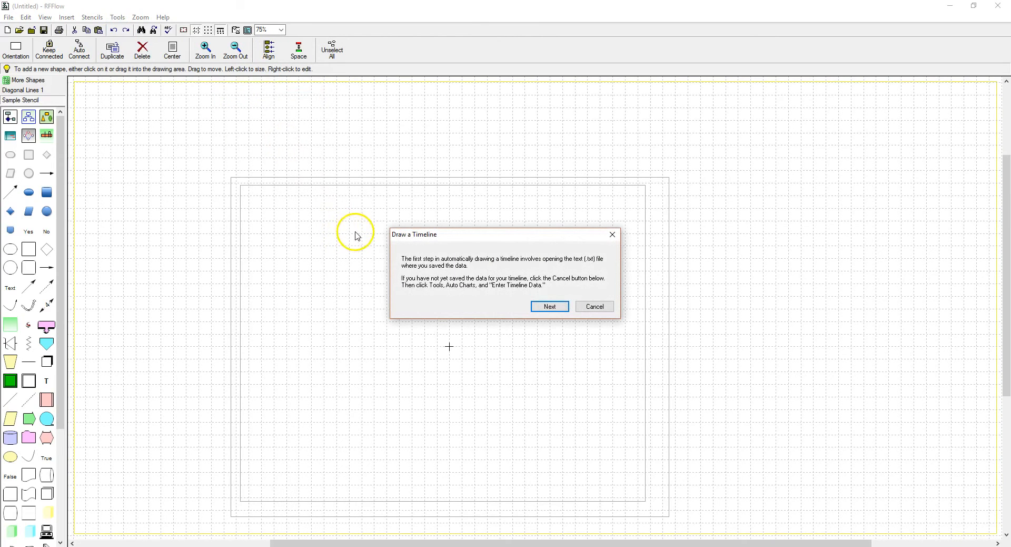
{"action": "left_click", "coordinate": [549, 307]}
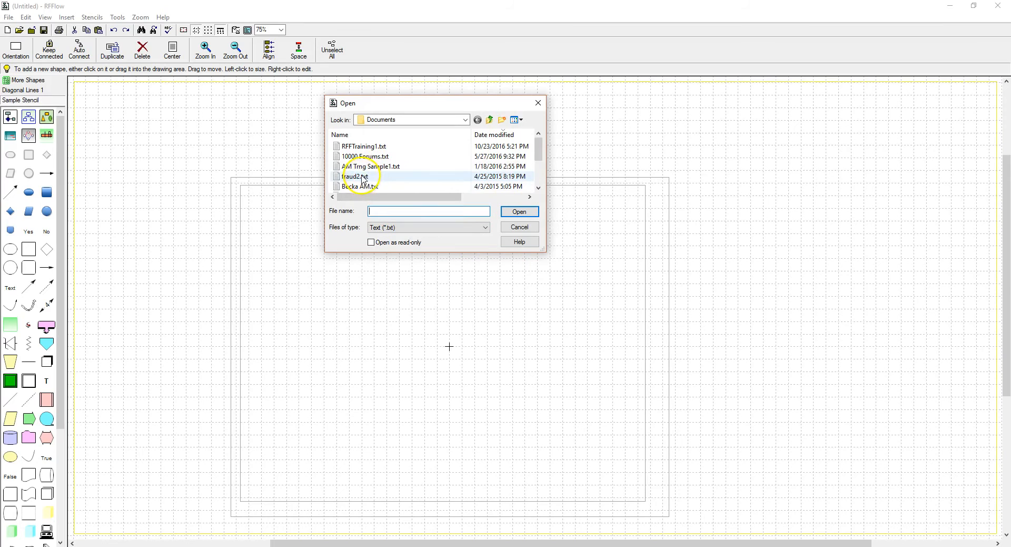
{"action": "left_click", "coordinate": [362, 179]}
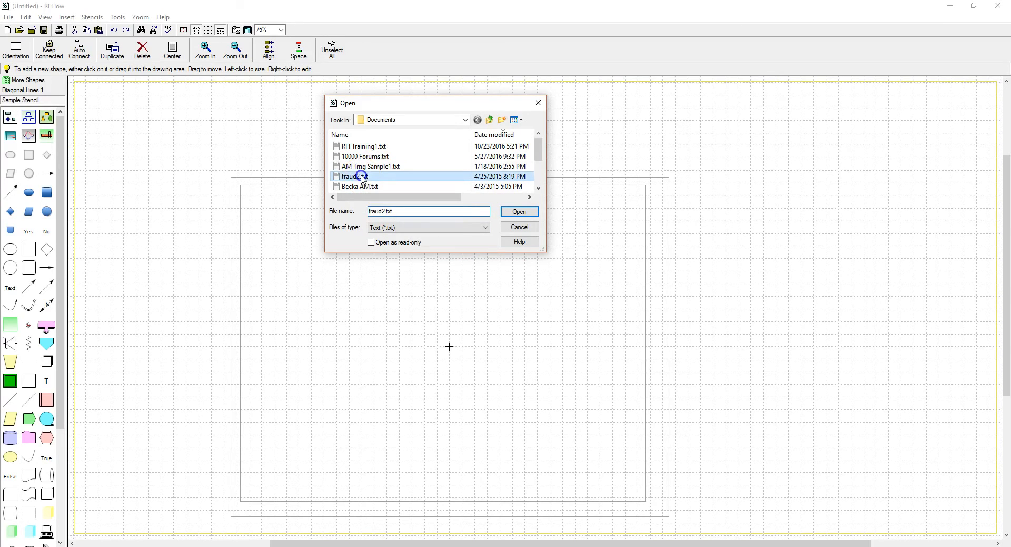
{"action": "left_click_drag", "start_coordinate": [363, 179], "coordinate": [473, 209]}
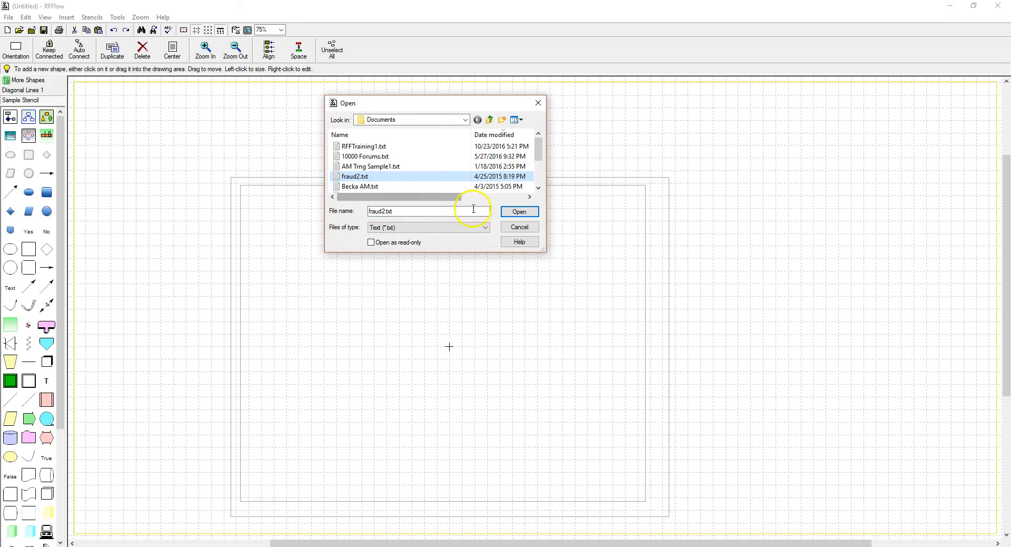
{"action": "left_click", "coordinate": [519, 211]}
Step: Choose the rectangle and arrow timeline style and display the timeline in hours
{"action": "left_click_drag", "start_coordinate": [514, 197], "coordinate": [495, 176]}
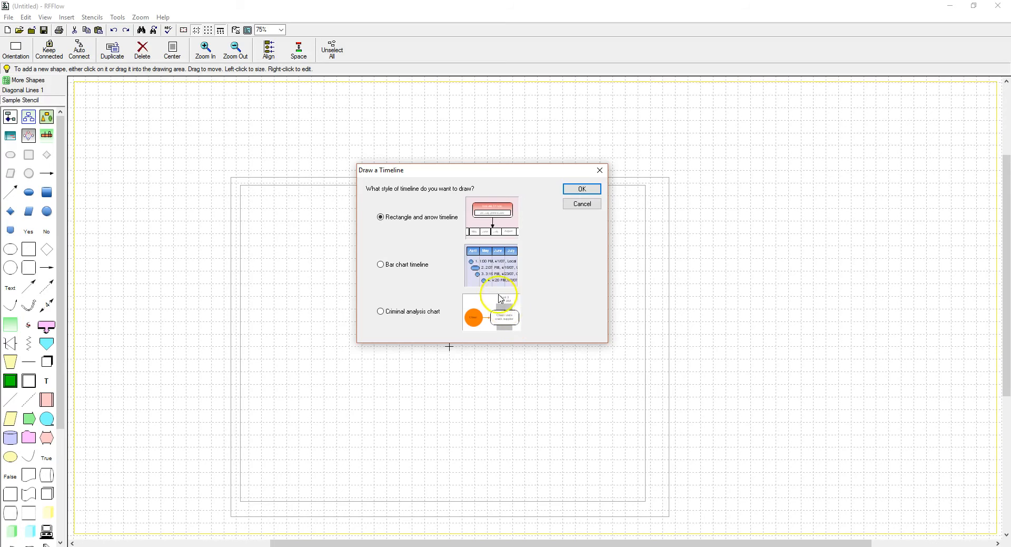
{"action": "left_click", "coordinate": [381, 264]}
{"action": "left_click", "coordinate": [380, 217]}
{"action": "left_click", "coordinate": [579, 188]}
{"action": "left_click_drag", "start_coordinate": [560, 217], "coordinate": [516, 196]}
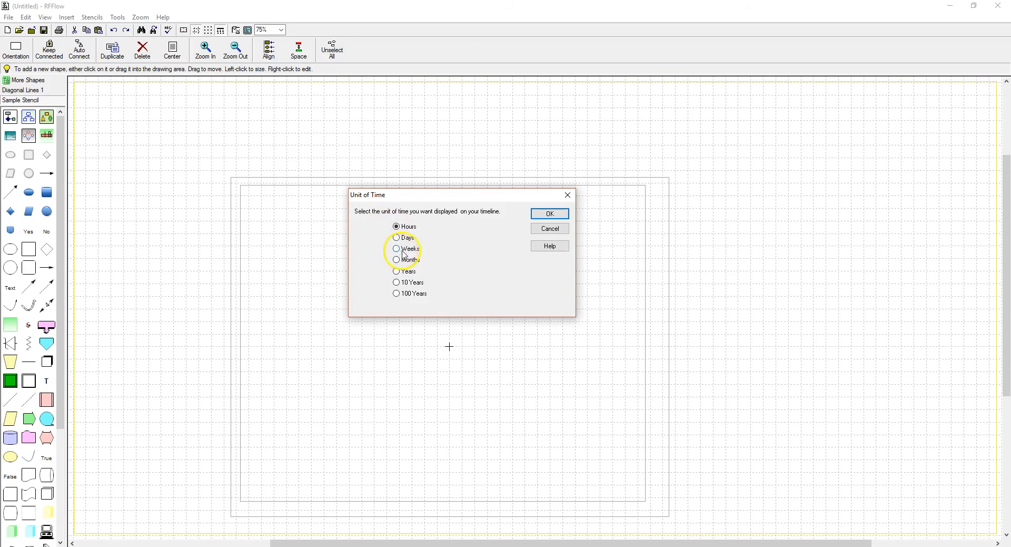
{"action": "left_click", "coordinate": [550, 213]}
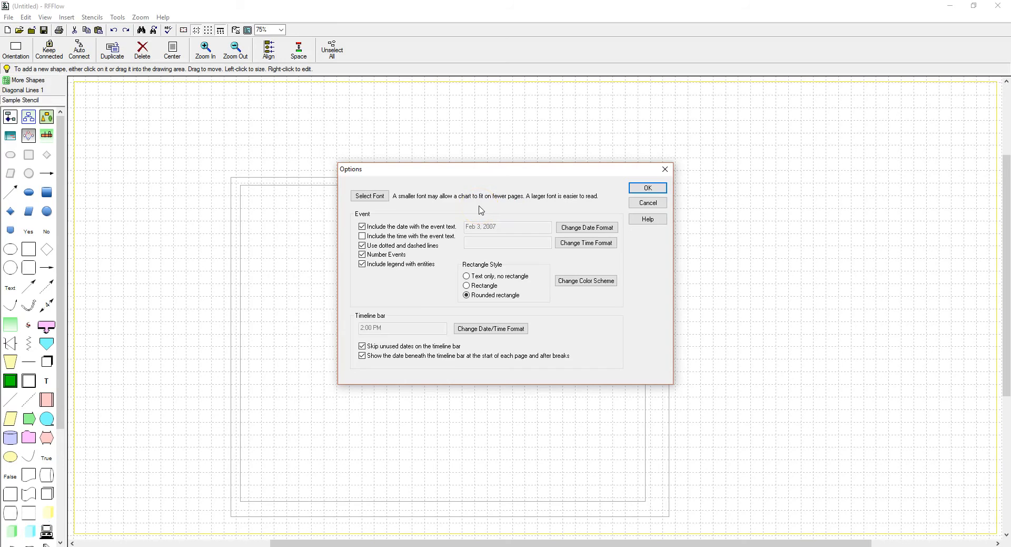
Step: Include the time with the event text and draw the timeline chart with the remaining default options
{"action": "left_click", "coordinate": [362, 236]}
{"action": "left_click", "coordinate": [656, 188]}
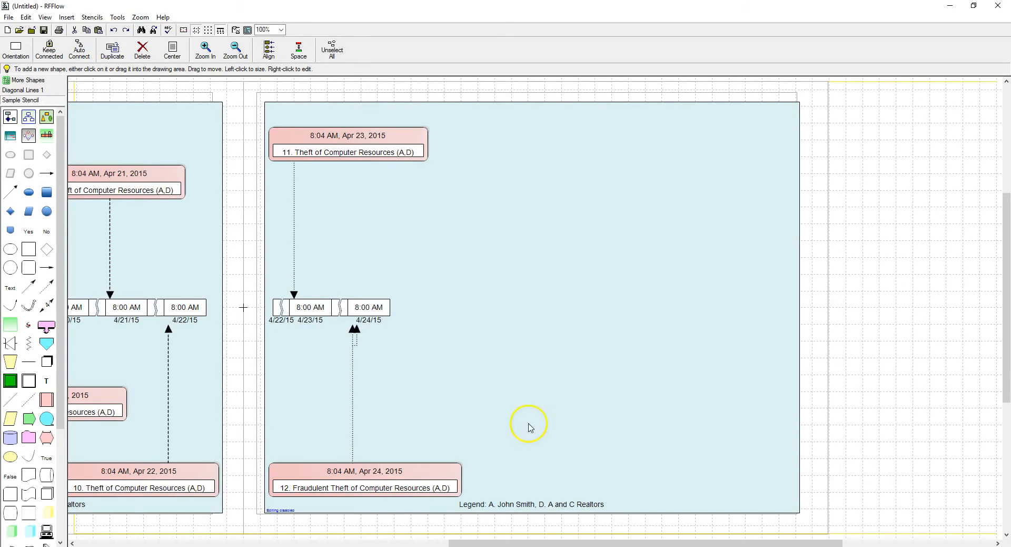
{"action": "left_click_drag", "start_coordinate": [519, 542], "coordinate": [298, 539]}
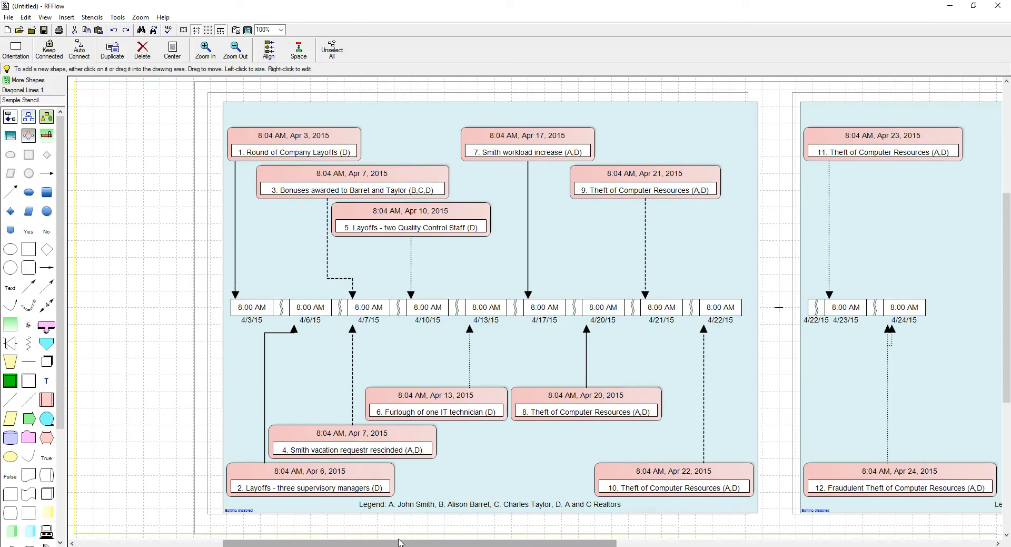
Step: Review the chart's page setup for number of pages, orientation, margins and paper size without changing anything
{"action": "left_click", "coordinate": [8, 17]}
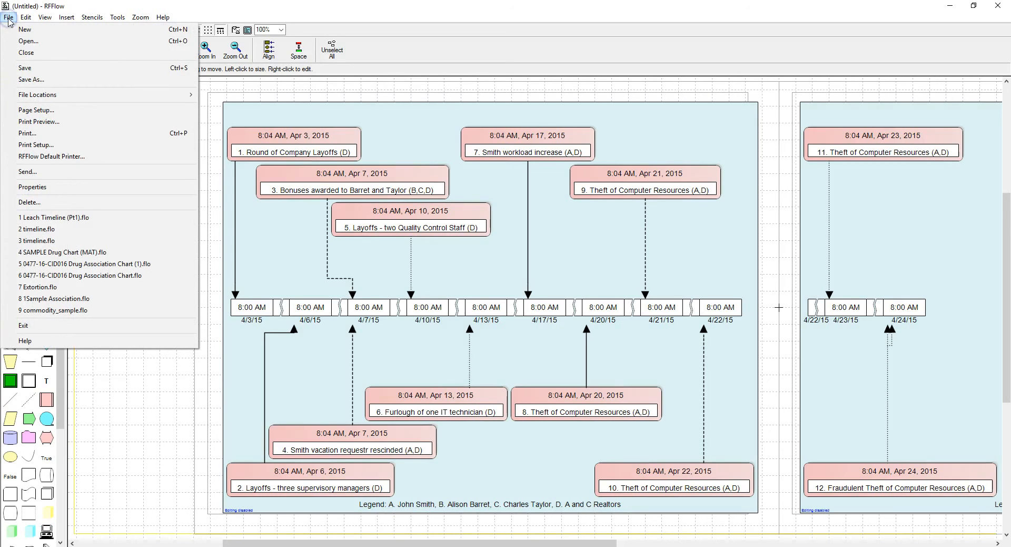
{"action": "left_click", "coordinate": [36, 111]}
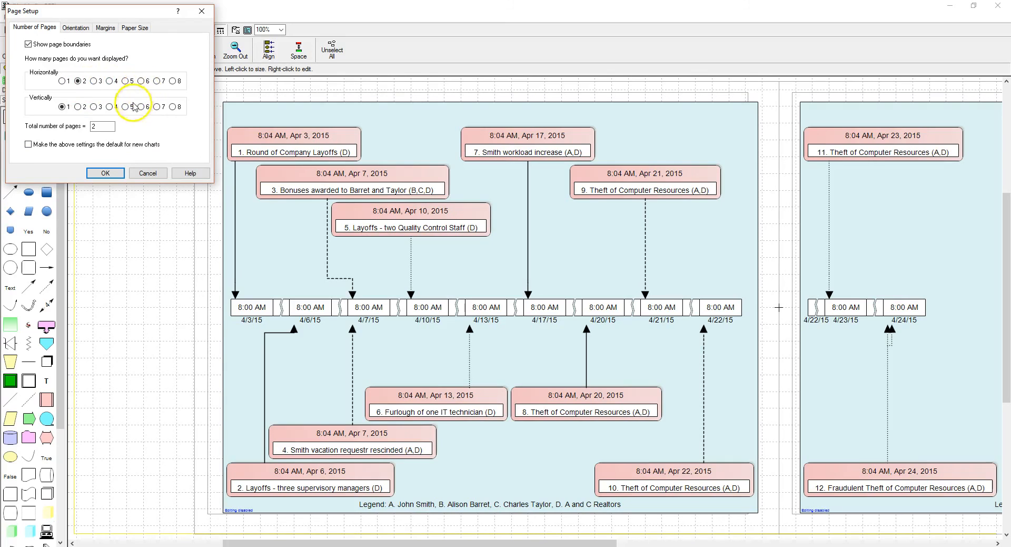
{"action": "left_click", "coordinate": [77, 29]}
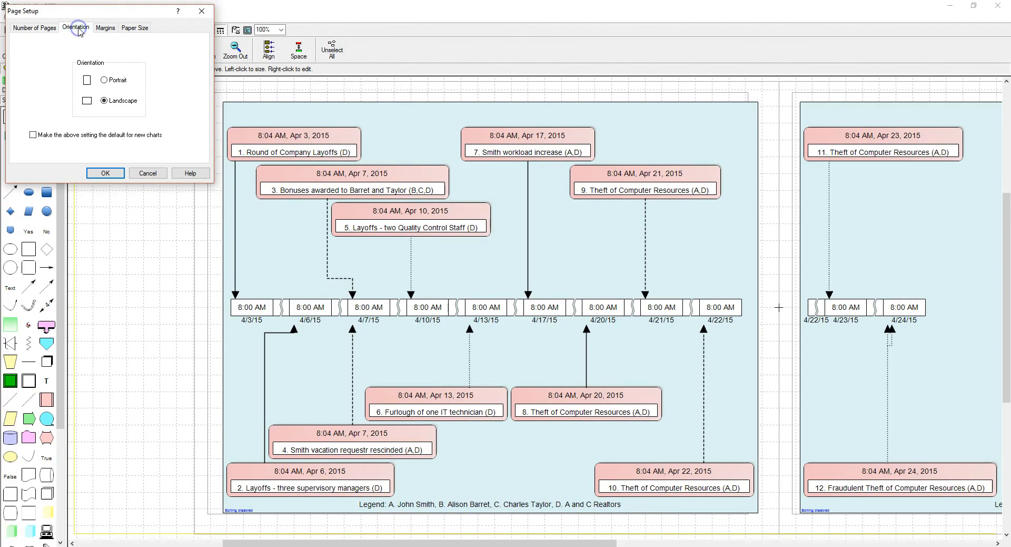
{"action": "left_click", "coordinate": [103, 29]}
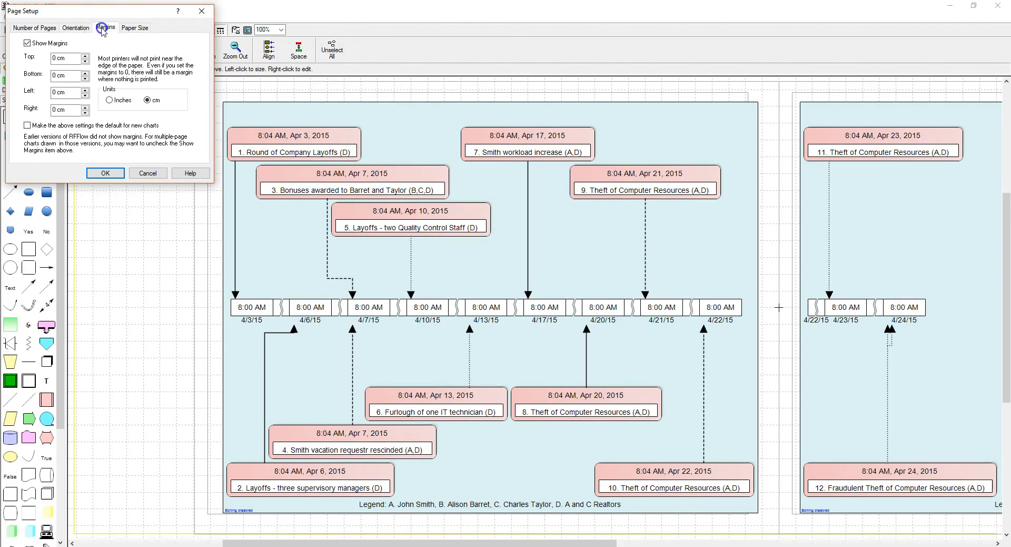
{"action": "left_click", "coordinate": [136, 32]}
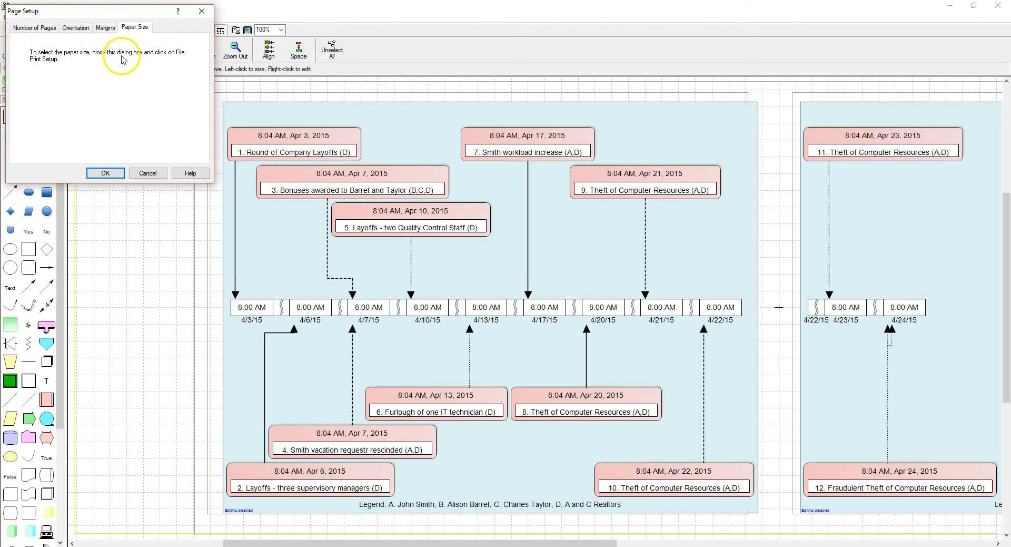
{"action": "left_click", "coordinate": [106, 171]}
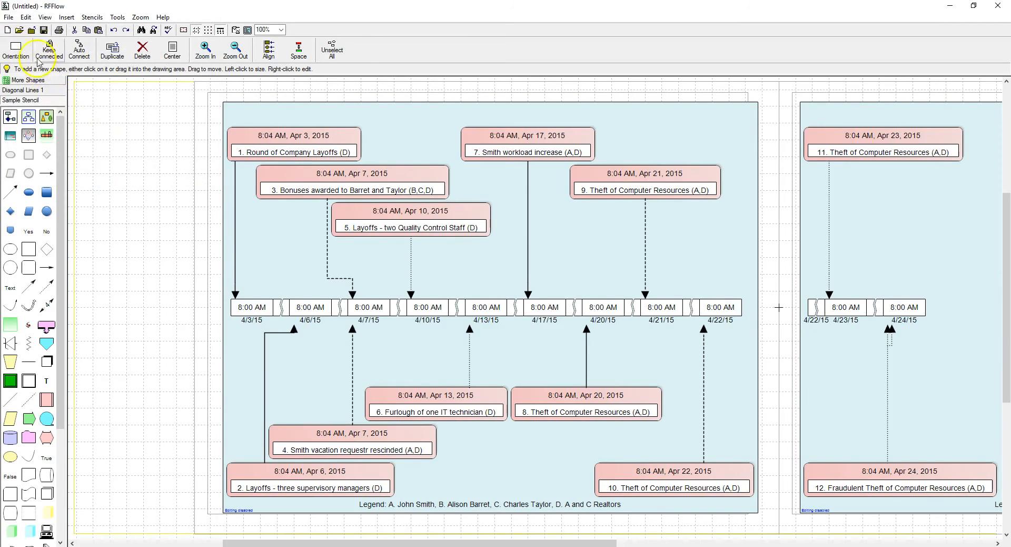
Step: Set the paper size for printing the timeline chart to Tabloid in the print setup
{"action": "left_click", "coordinate": [8, 17]}
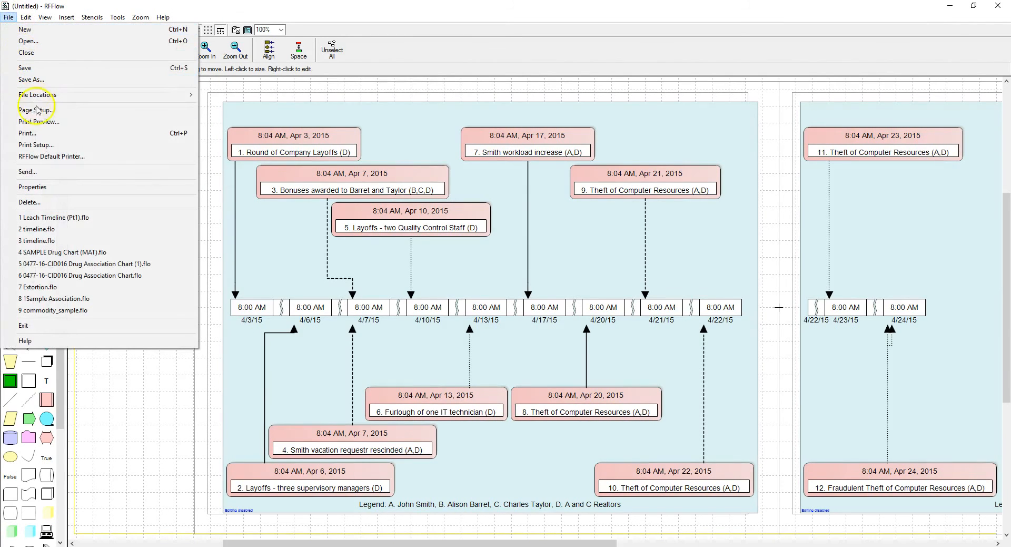
{"action": "left_click", "coordinate": [40, 145]}
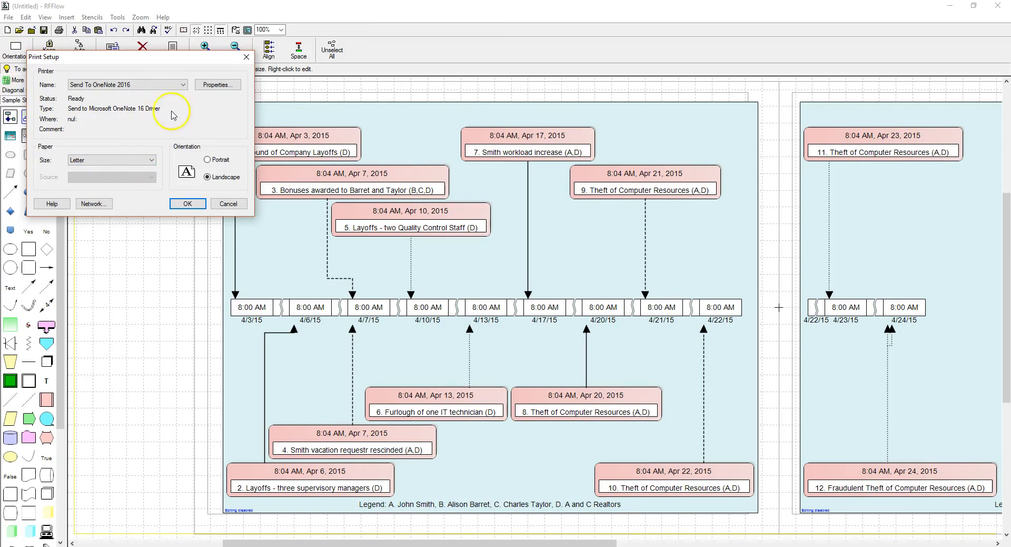
{"action": "left_click", "coordinate": [152, 160]}
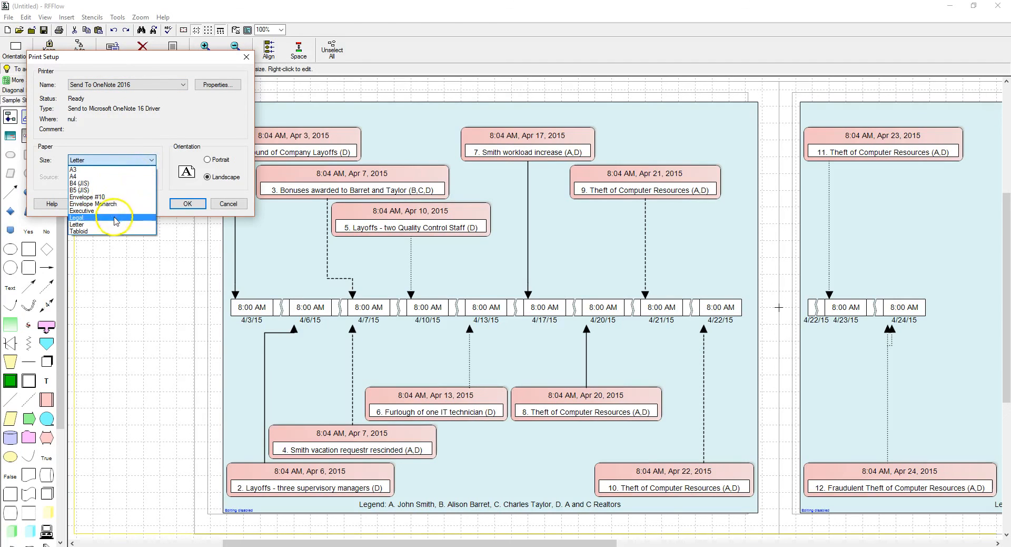
{"action": "left_click", "coordinate": [115, 231]}
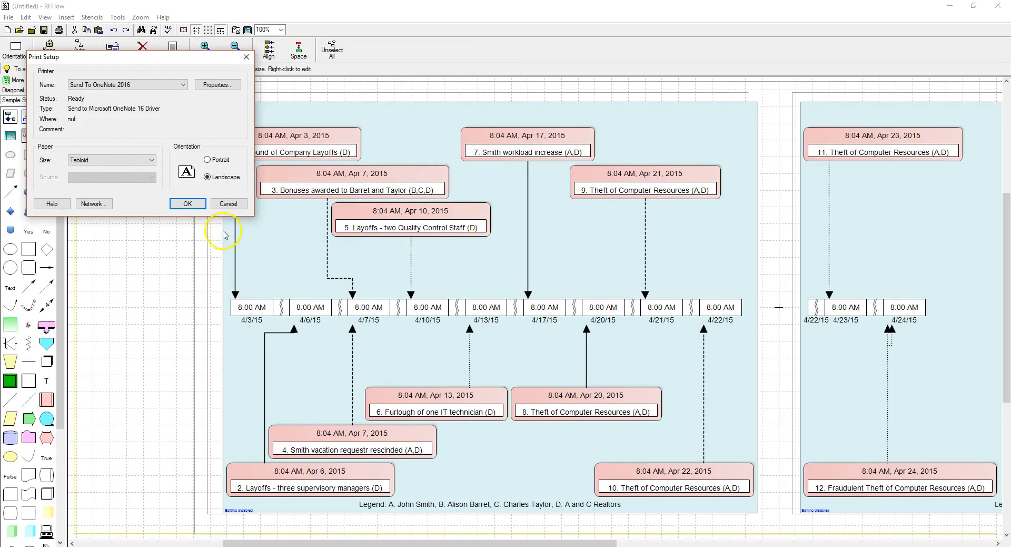
{"action": "left_click", "coordinate": [190, 204]}
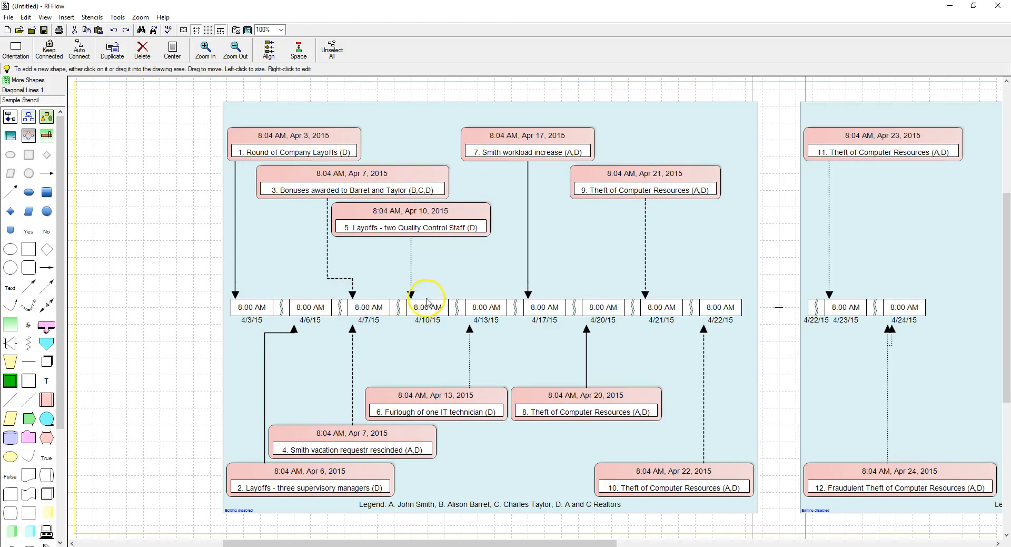
{"action": "left_click", "coordinate": [397, 329]}
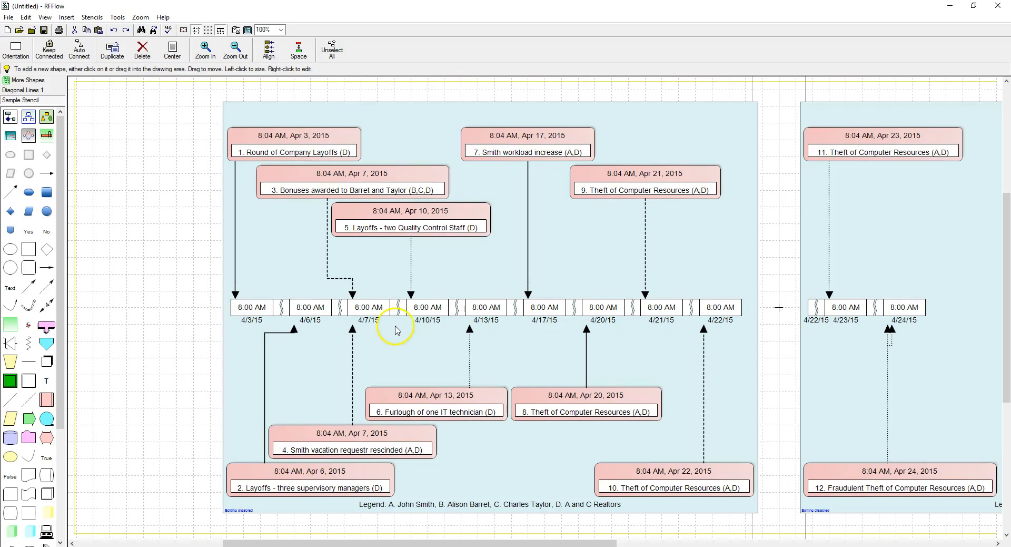